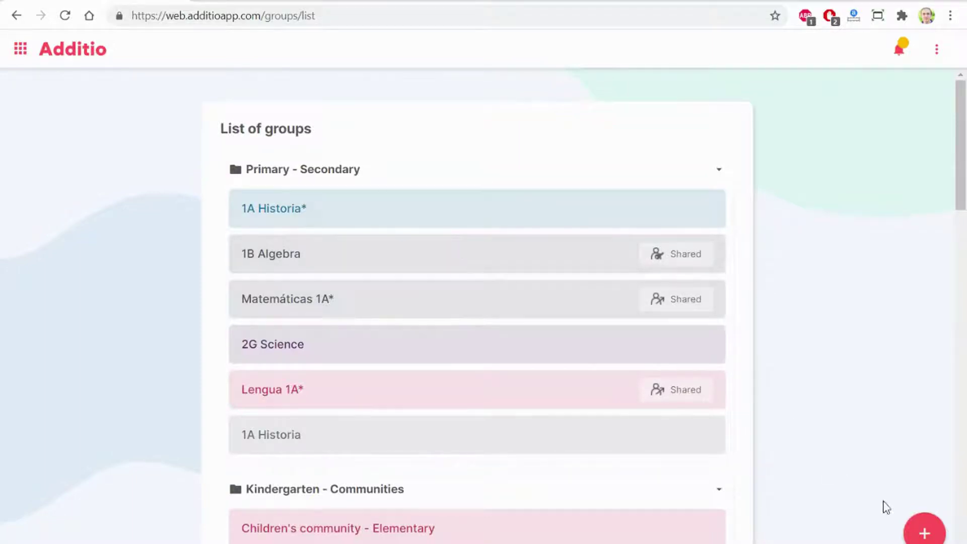
Create a group named '1C Philo' and add a weekly Monday 09:00–10:00 class slot
click(920, 532)
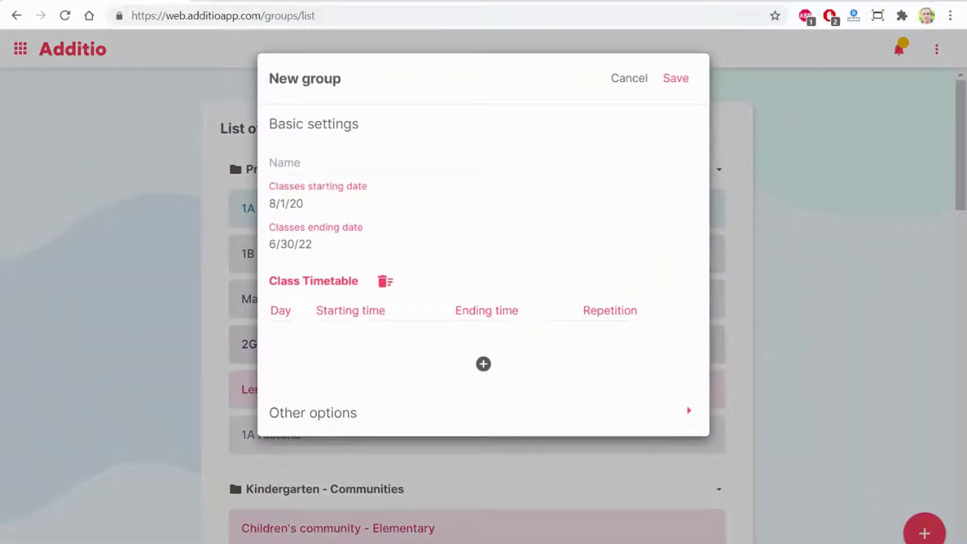
text(1C Philo)
click(484, 365)
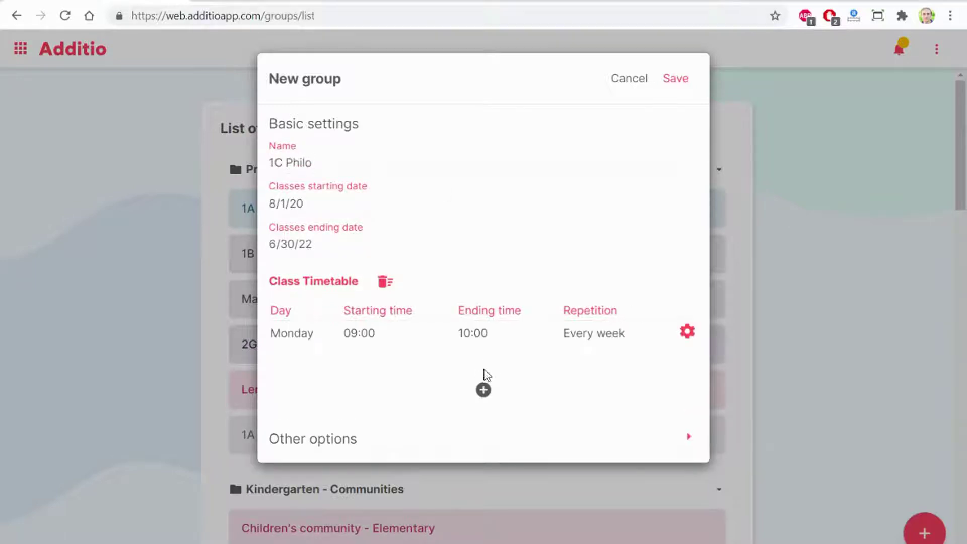
Save 1C Philo and import six Mathematics 3B students from Google Classroom, pictures included
click(675, 80)
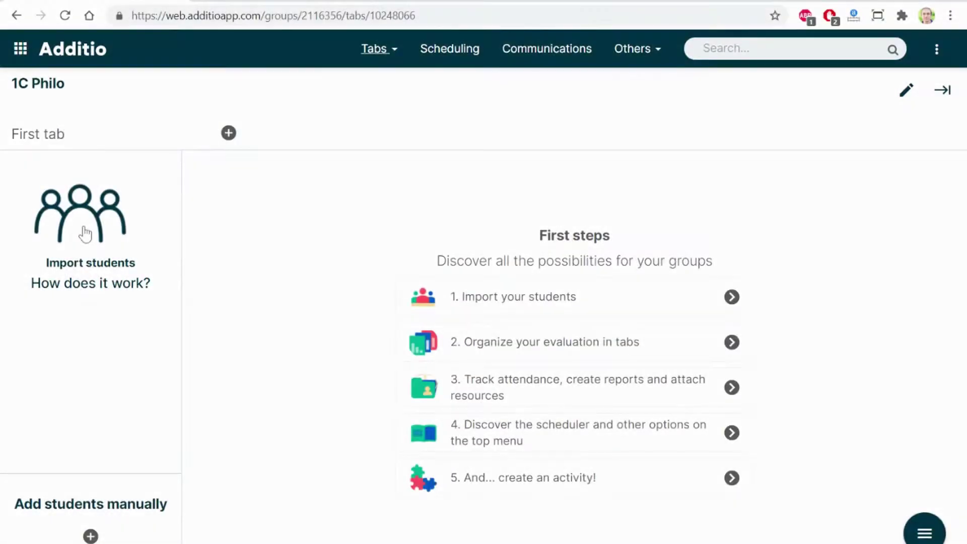
click(86, 234)
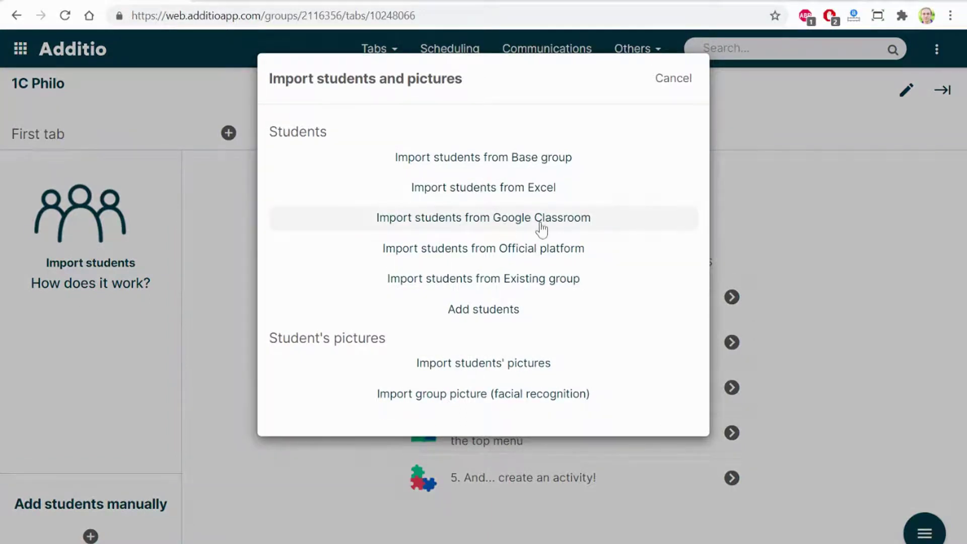
click(504, 223)
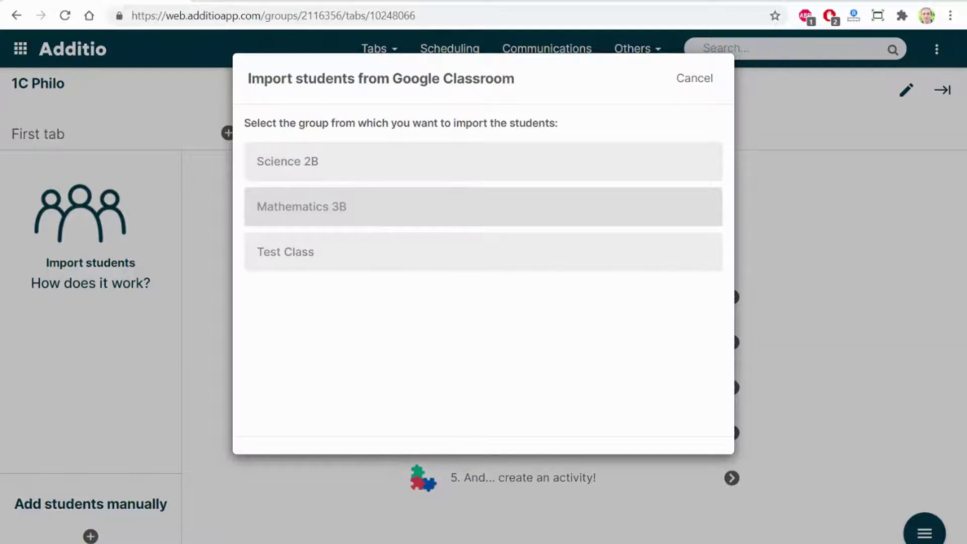
click(376, 209)
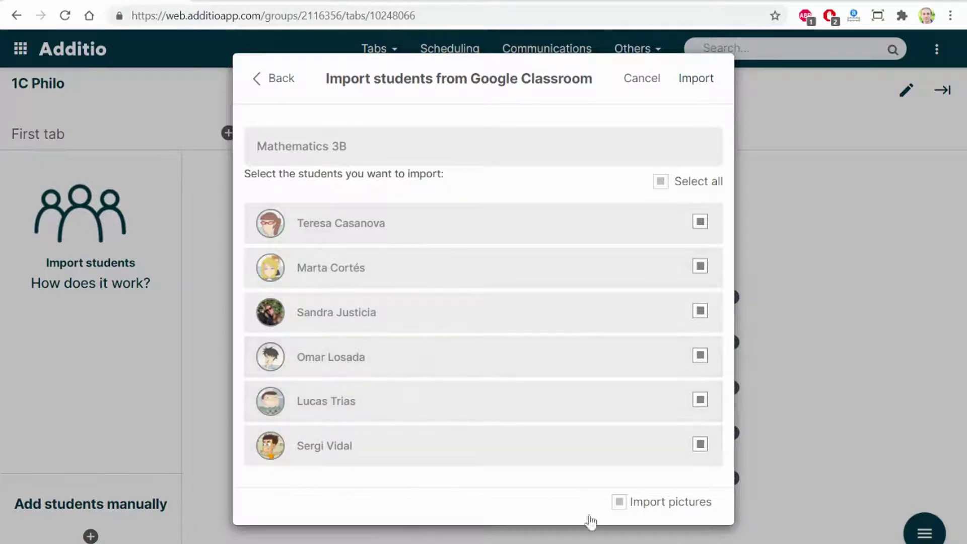
click(619, 503)
click(619, 504)
click(698, 86)
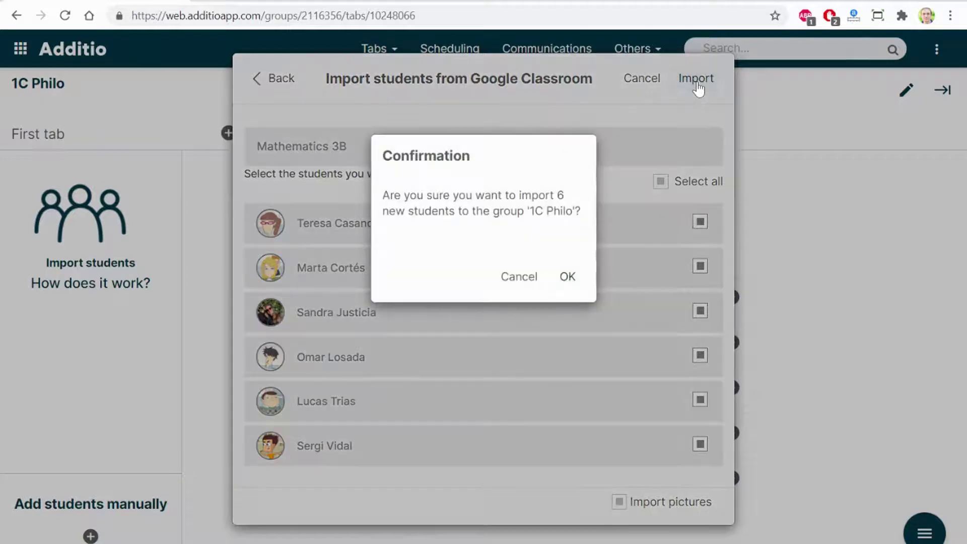
click(575, 282)
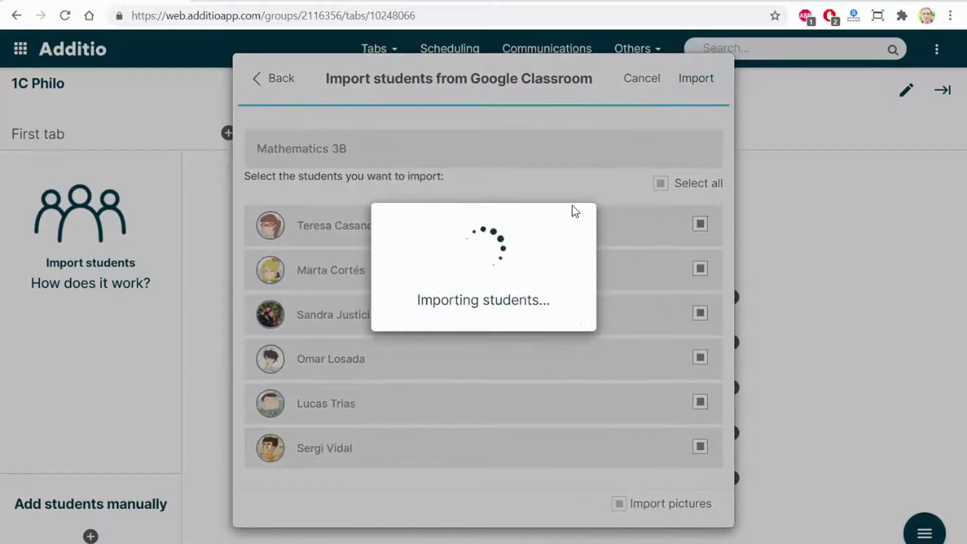
click(566, 277)
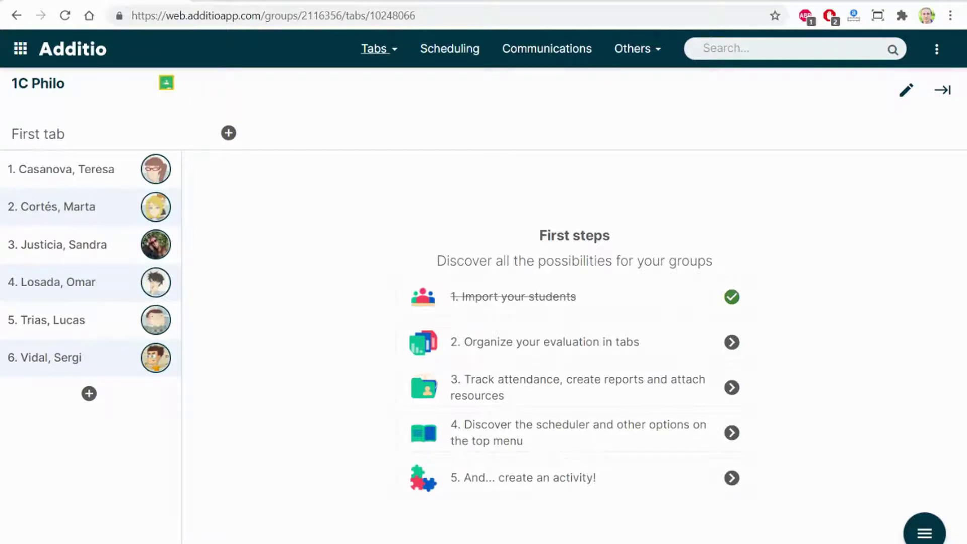
Start importing Google Classroom tasks and marks, keeping First tab as the destination
click(938, 49)
mouse_move(919, 267)
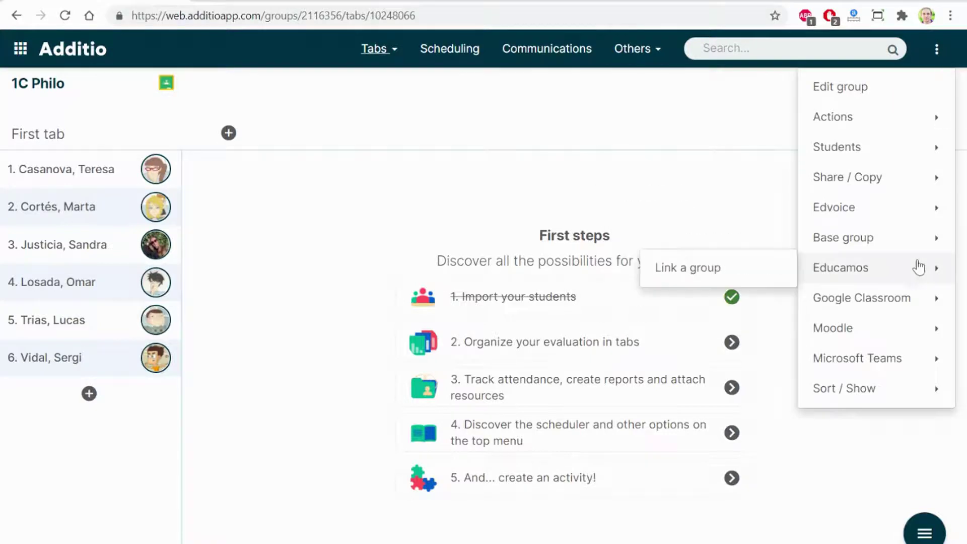
mouse_move(900, 300)
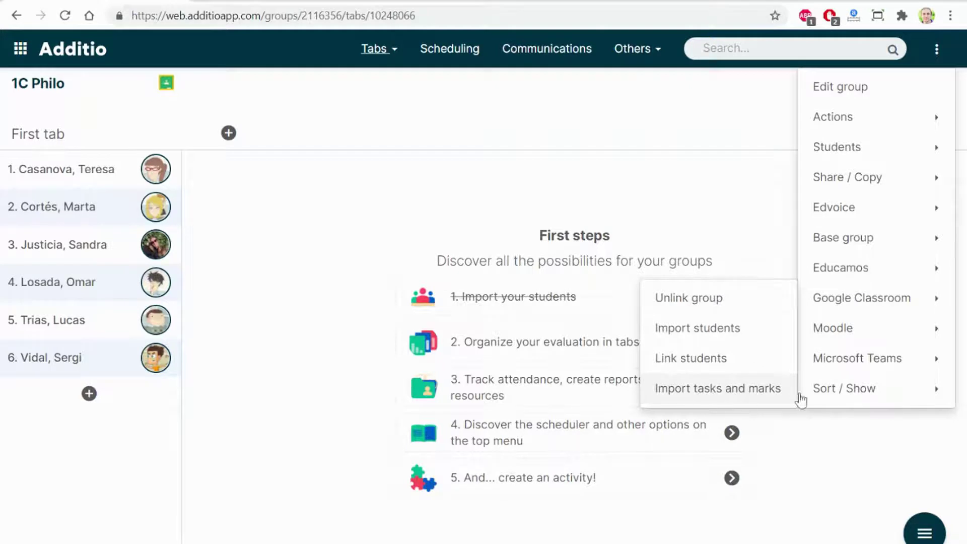
click(936, 49)
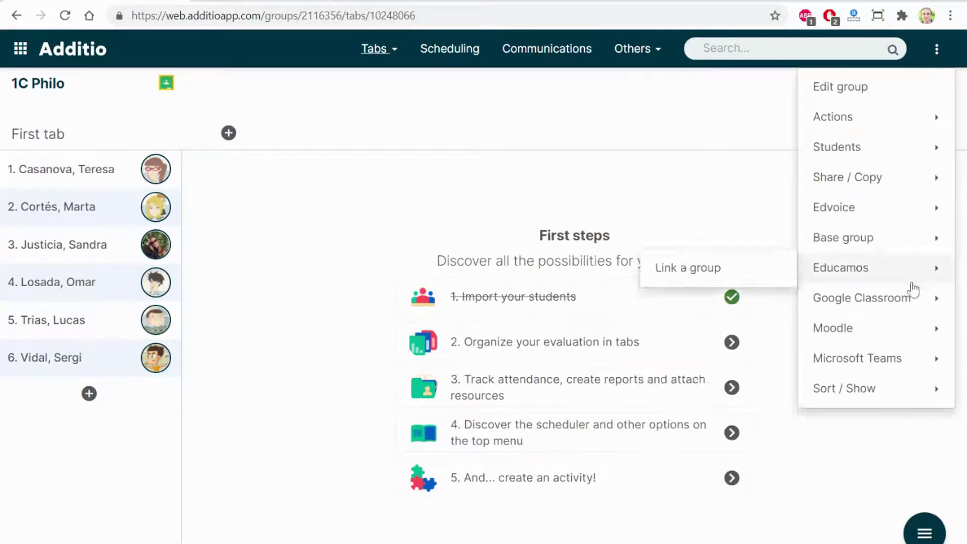
click(732, 393)
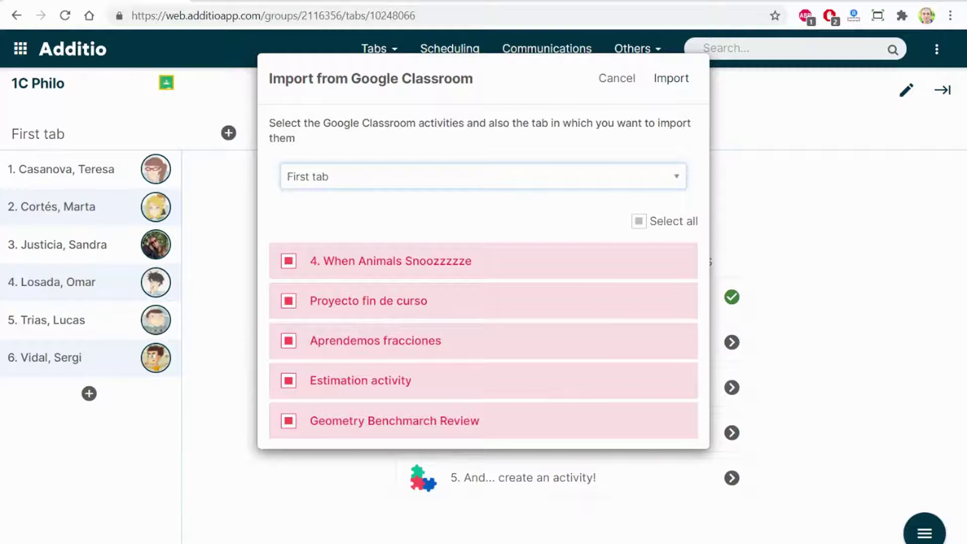
click(548, 180)
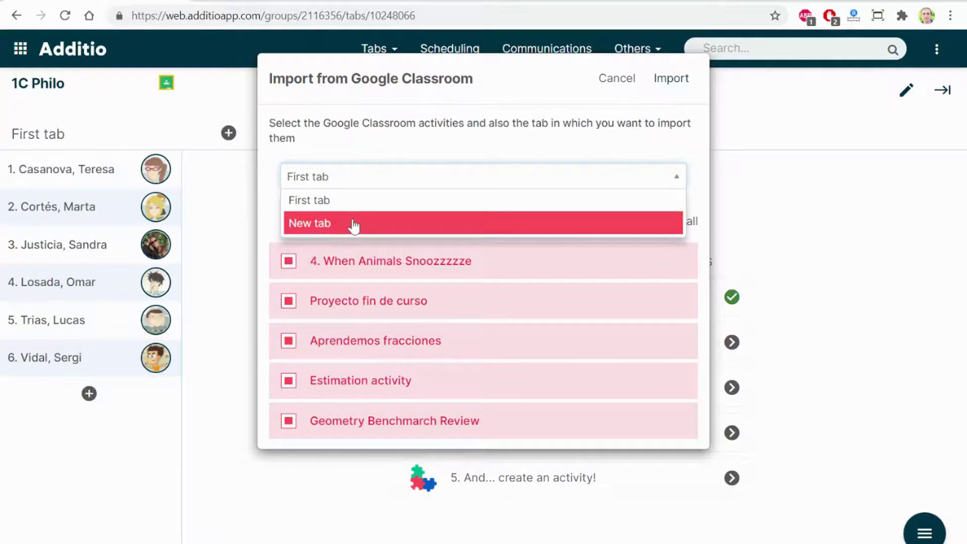
click(674, 154)
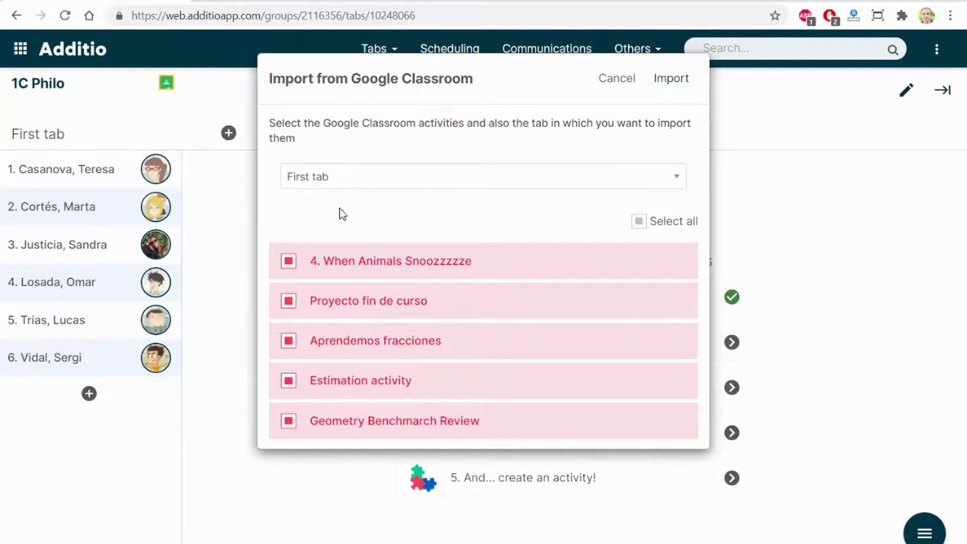
Import only Estimation activity and Geometry Benchmarch Review into First tab
click(643, 223)
click(290, 383)
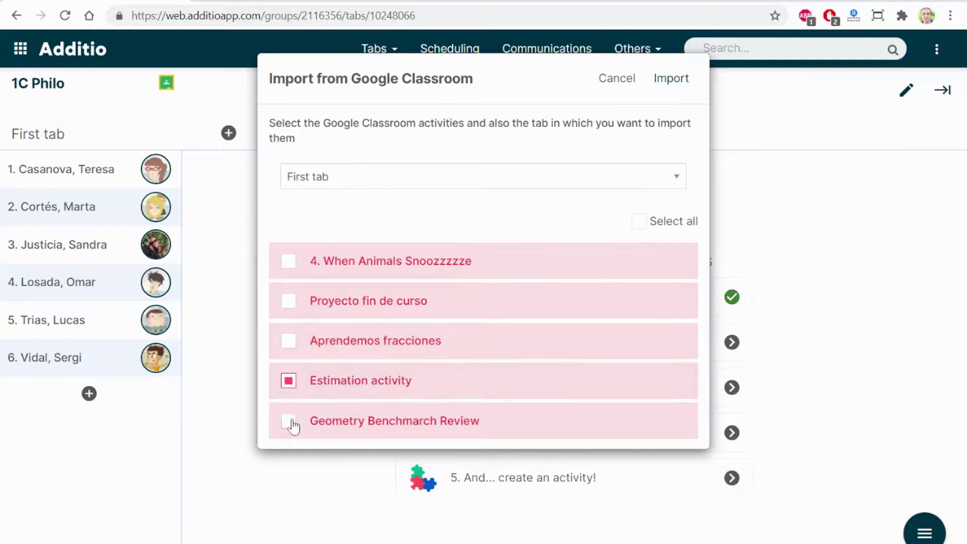
click(290, 420)
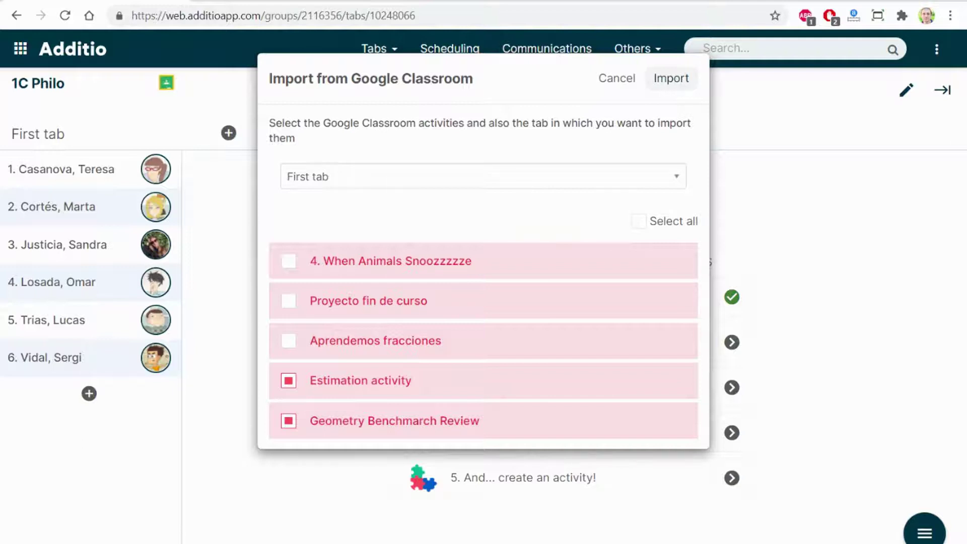
click(672, 78)
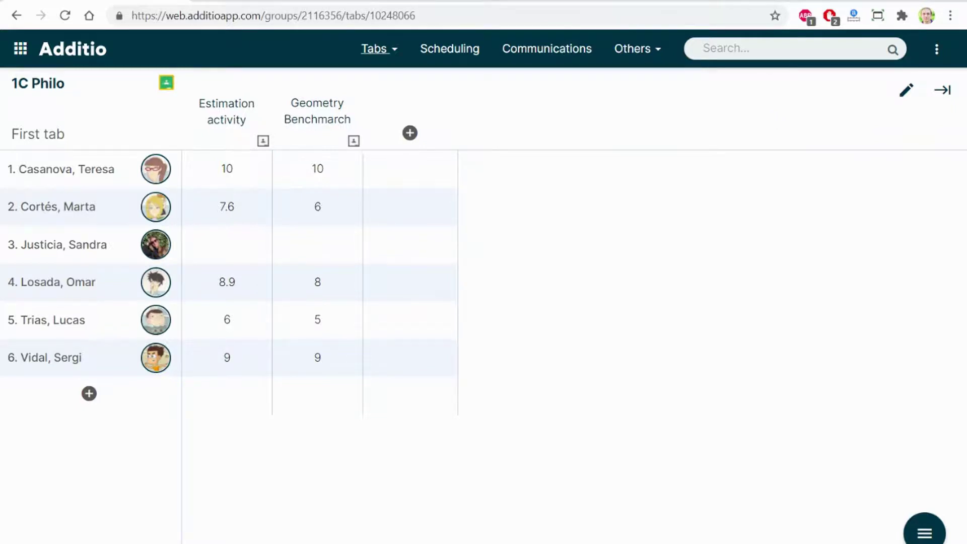
Review how the six students link to Google Classroom, then close that window
click(937, 49)
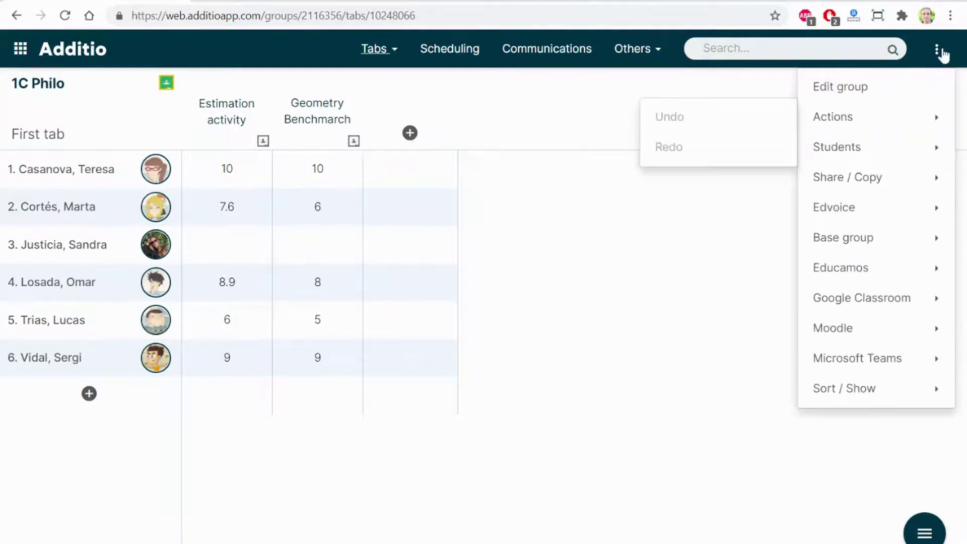
mouse_move(934, 250)
mouse_move(909, 300)
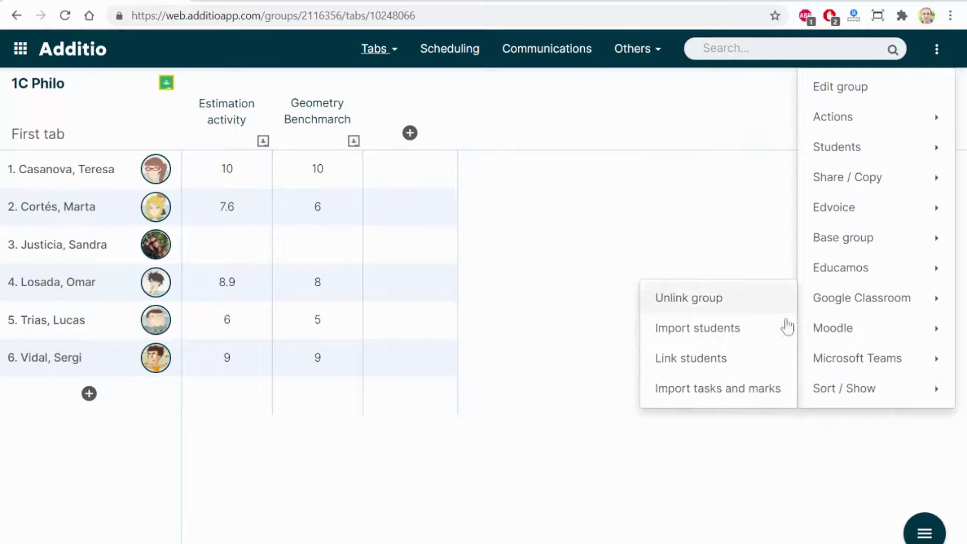
click(762, 362)
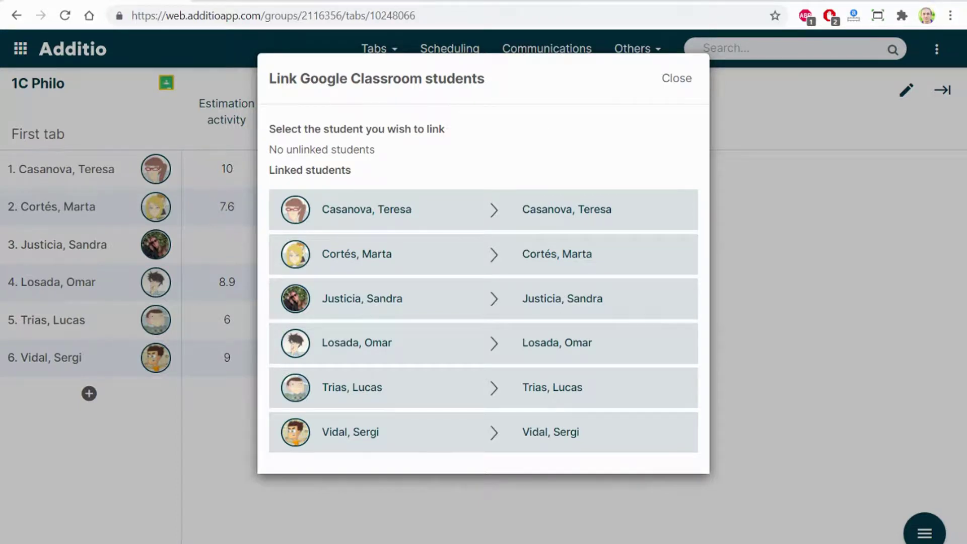
click(232, 126)
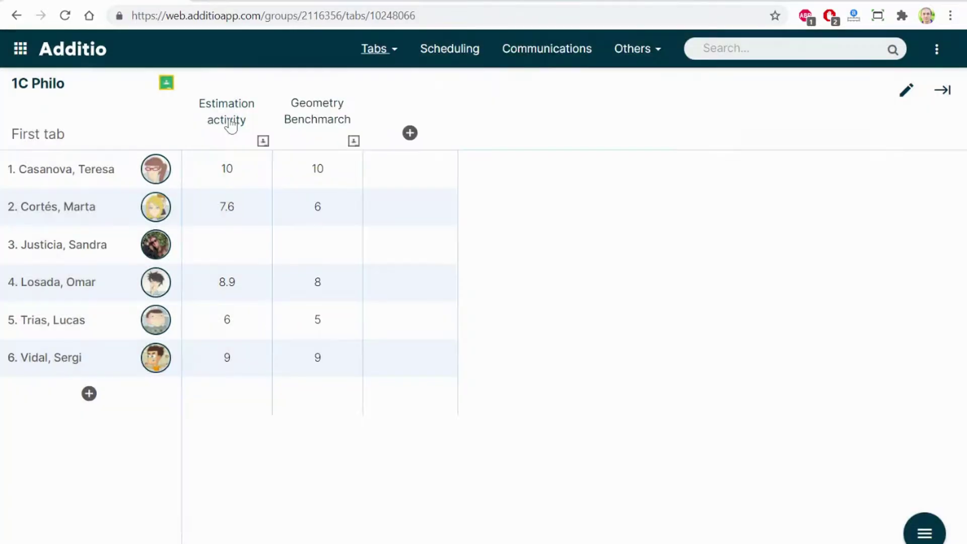
click(328, 121)
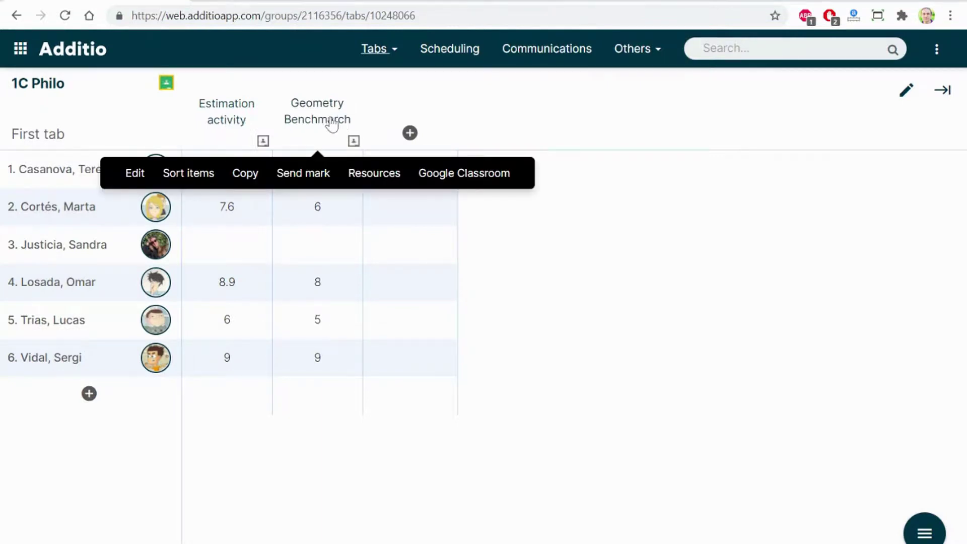
click(455, 175)
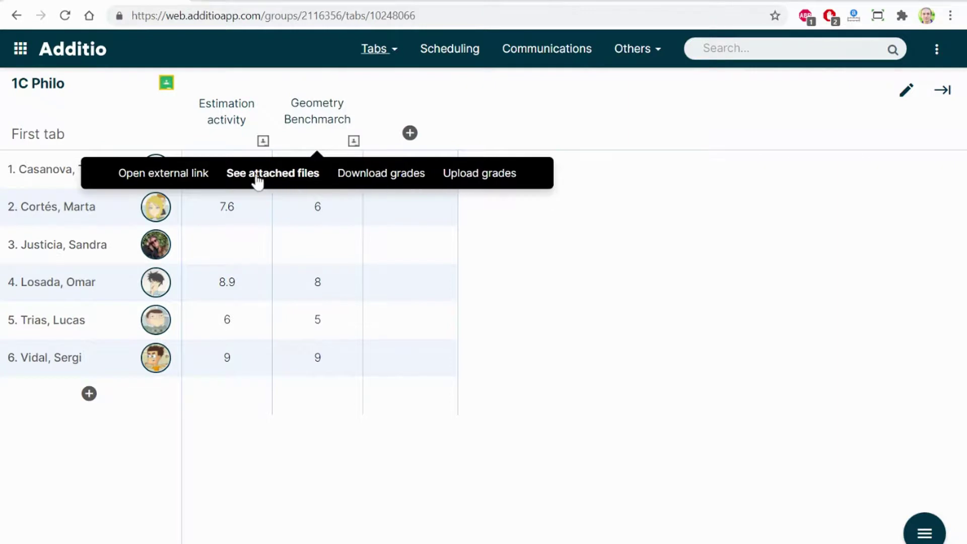
click(279, 177)
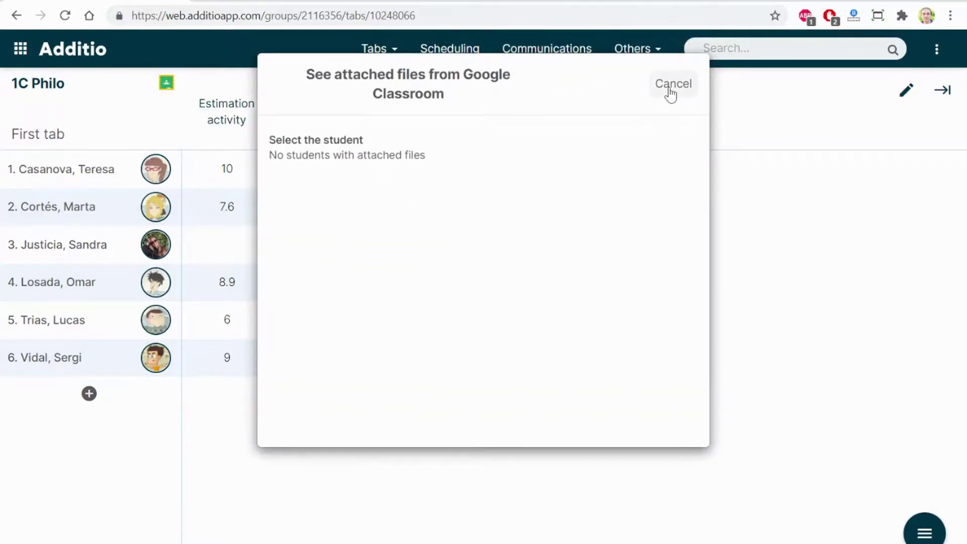
click(671, 94)
click(225, 121)
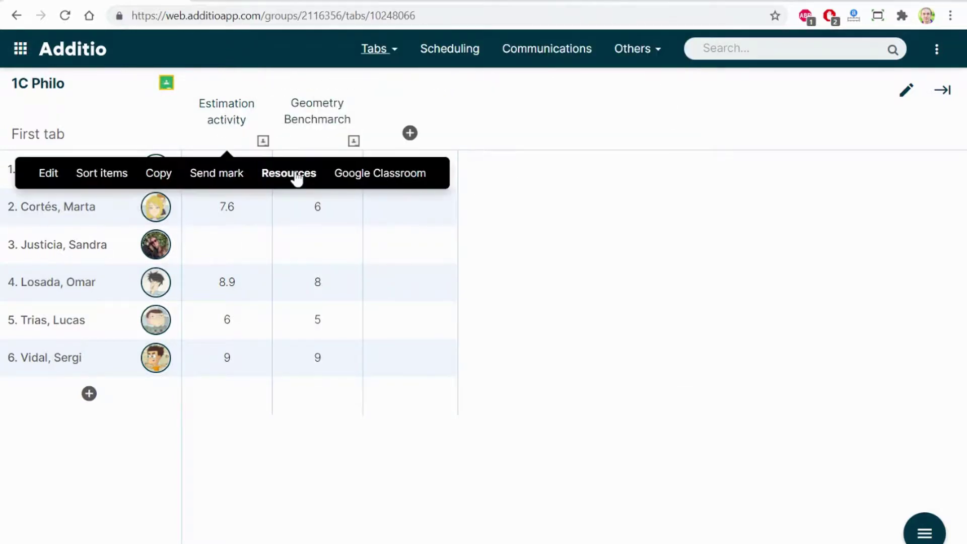
click(356, 177)
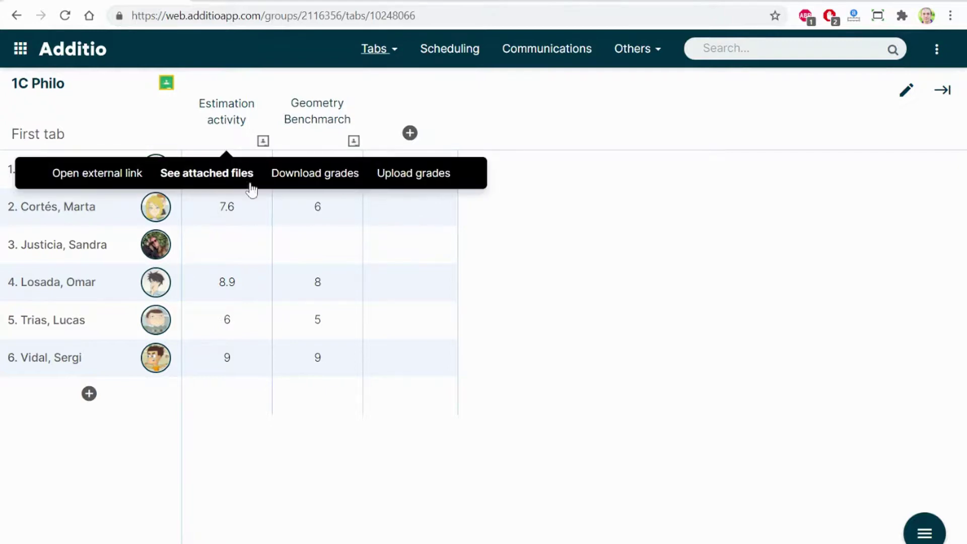
click(214, 178)
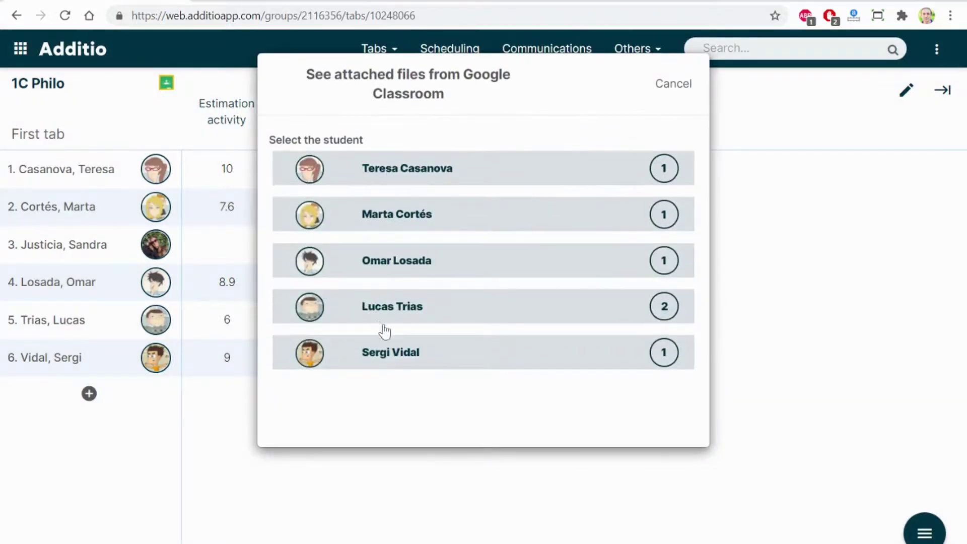
click(391, 316)
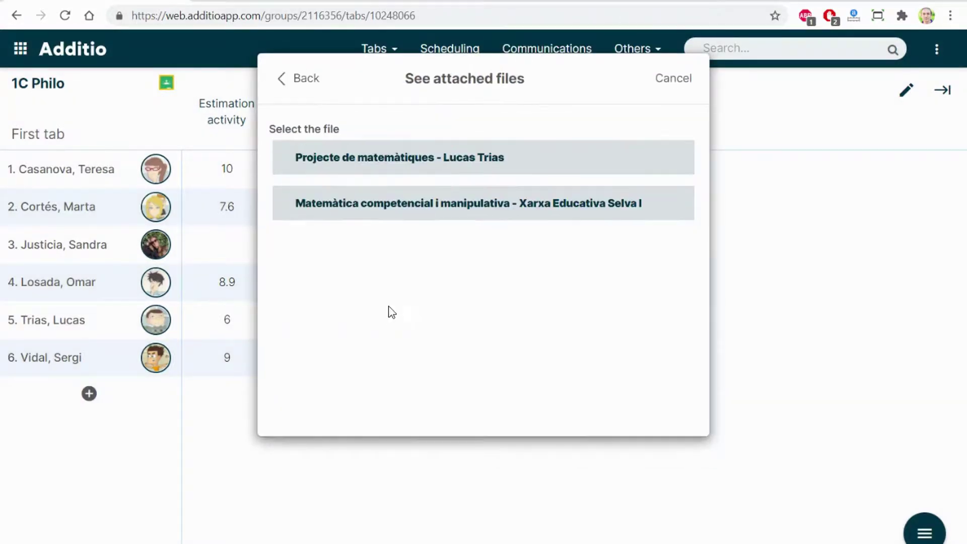
click(673, 81)
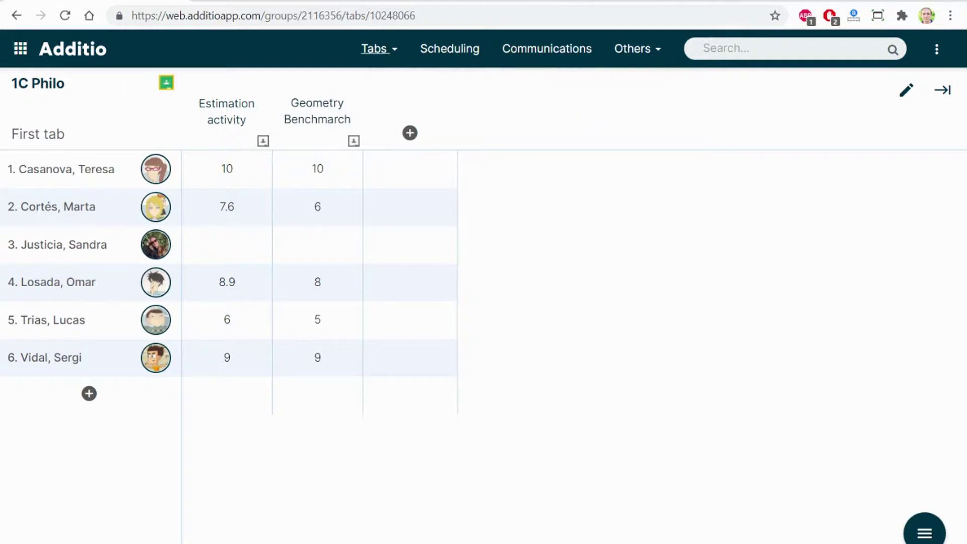
Check the resources linked to the 7.6 grade and the ways to add one
click(235, 219)
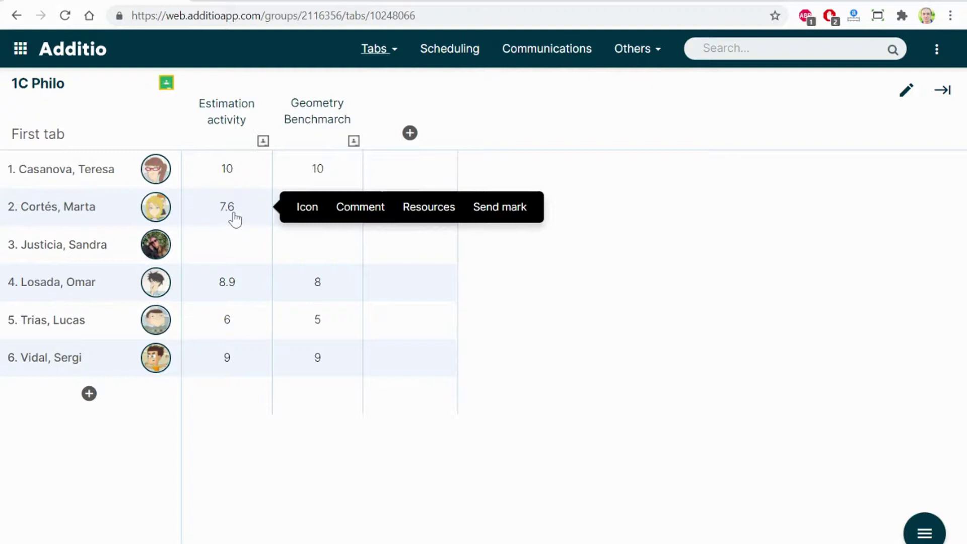
click(428, 210)
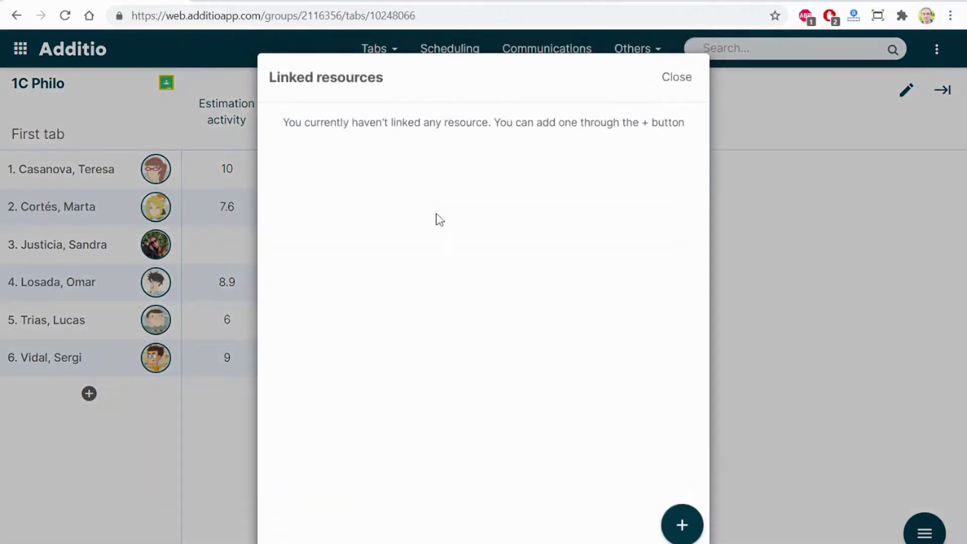
click(683, 525)
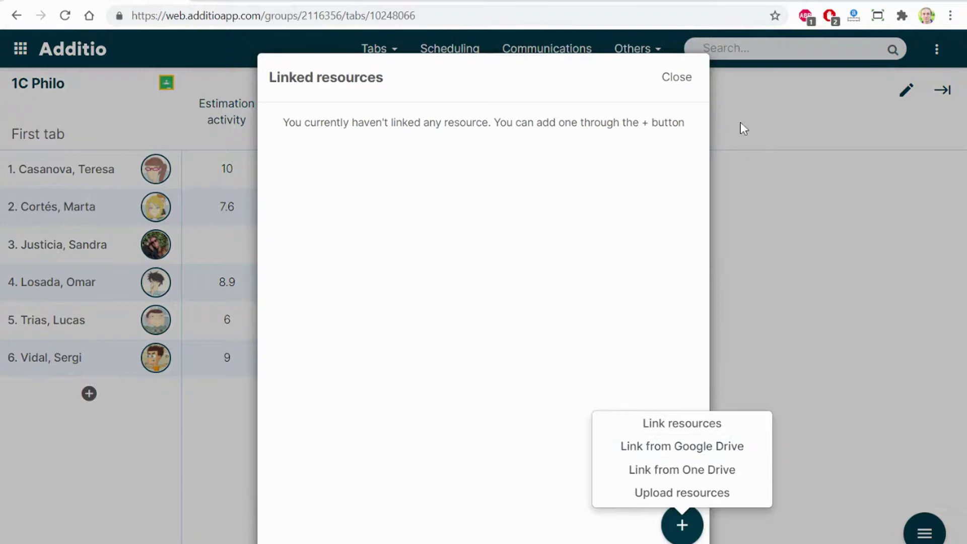
click(680, 78)
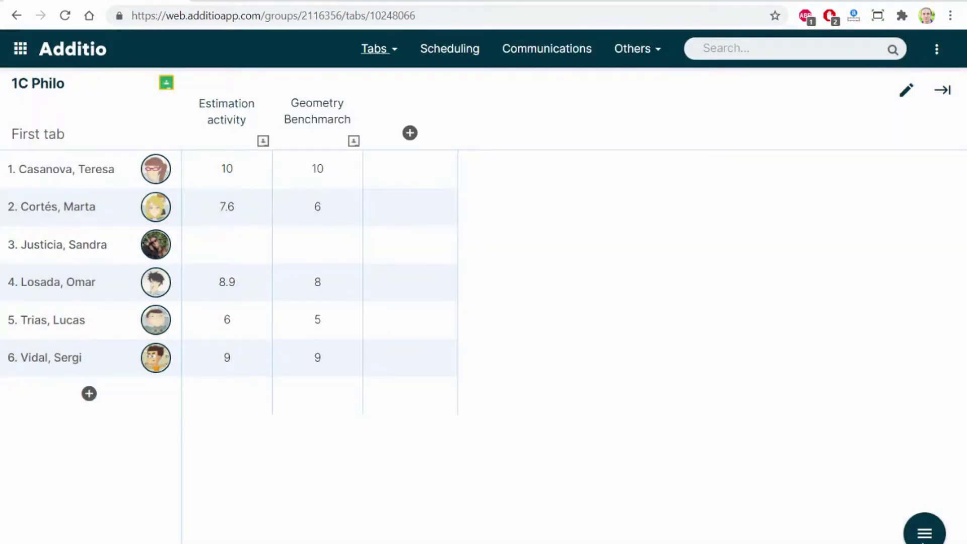
Show the 1C Philo Group resources page and its add-resource options
mouse_move(925, 529)
click(927, 491)
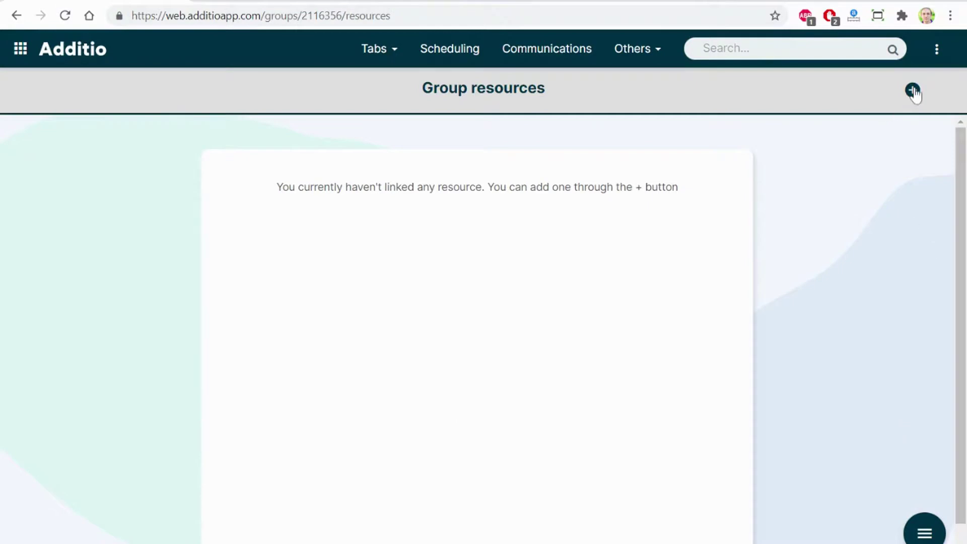
click(913, 91)
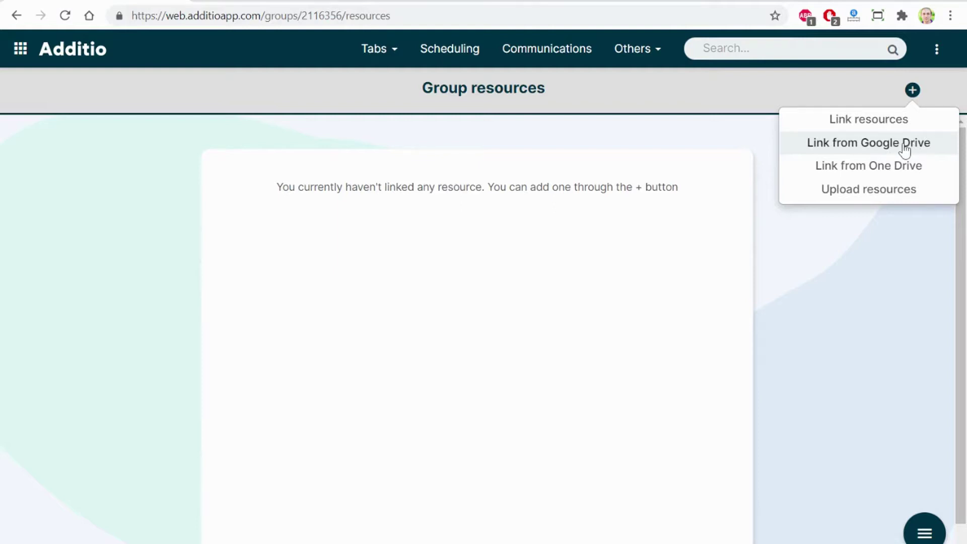
Switch to 2A Biology, review its three linked resources, then return to its gradebook
click(20, 51)
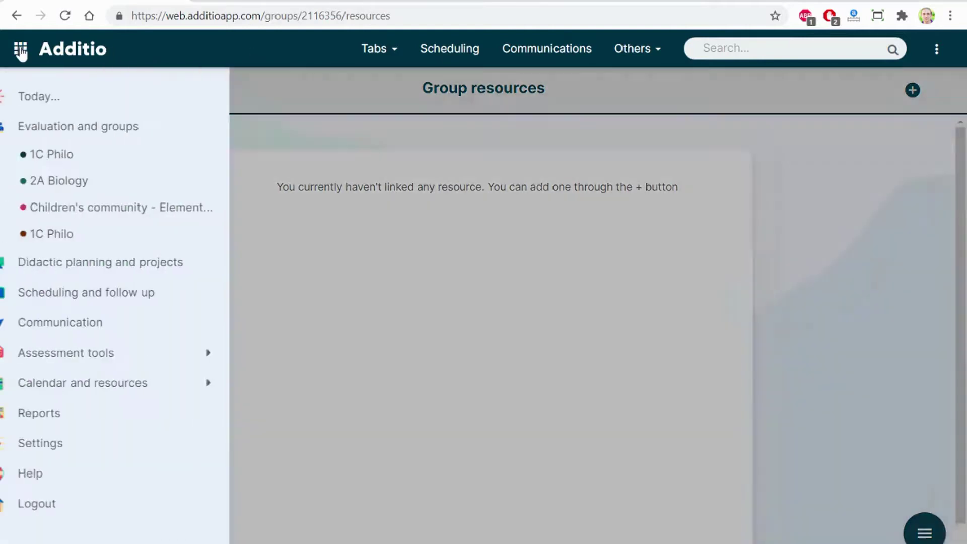
click(91, 191)
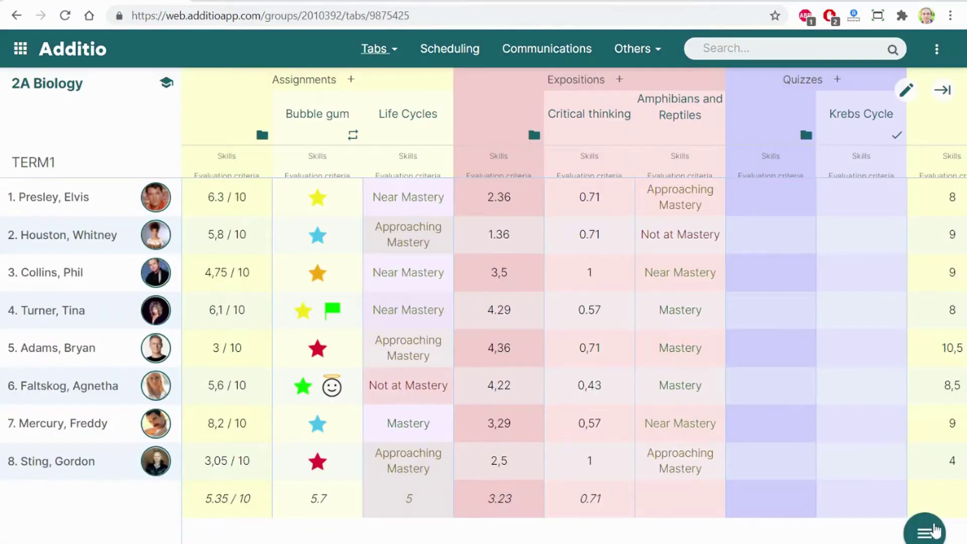
click(934, 530)
click(924, 509)
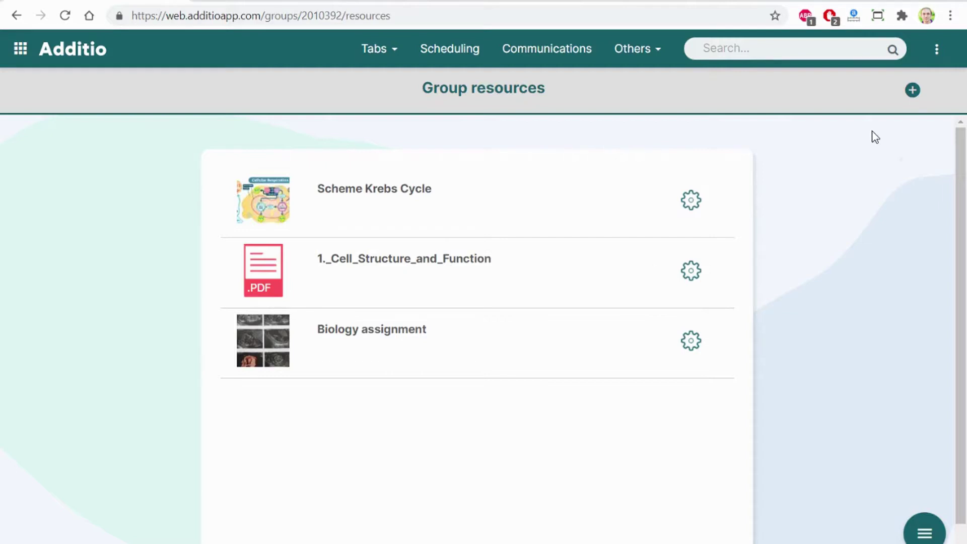
click(912, 91)
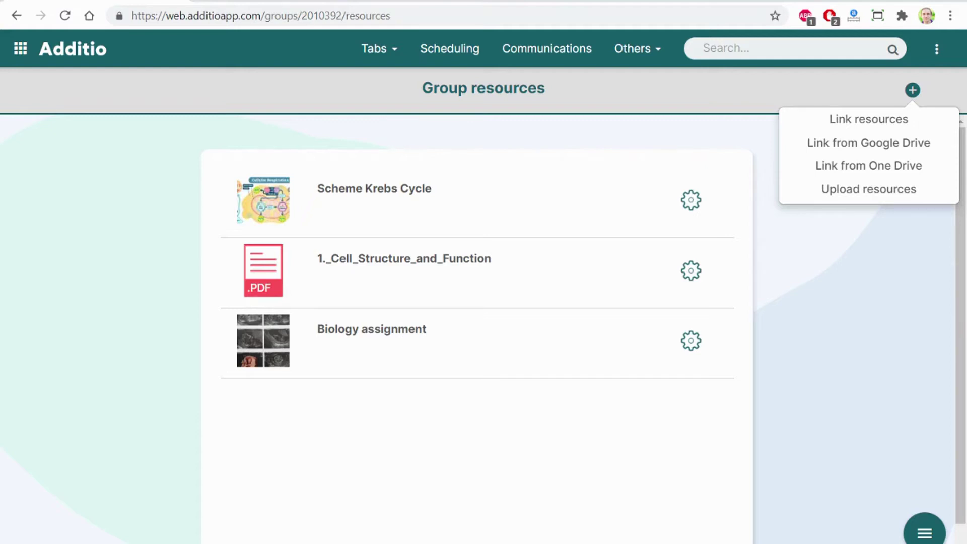
click(22, 50)
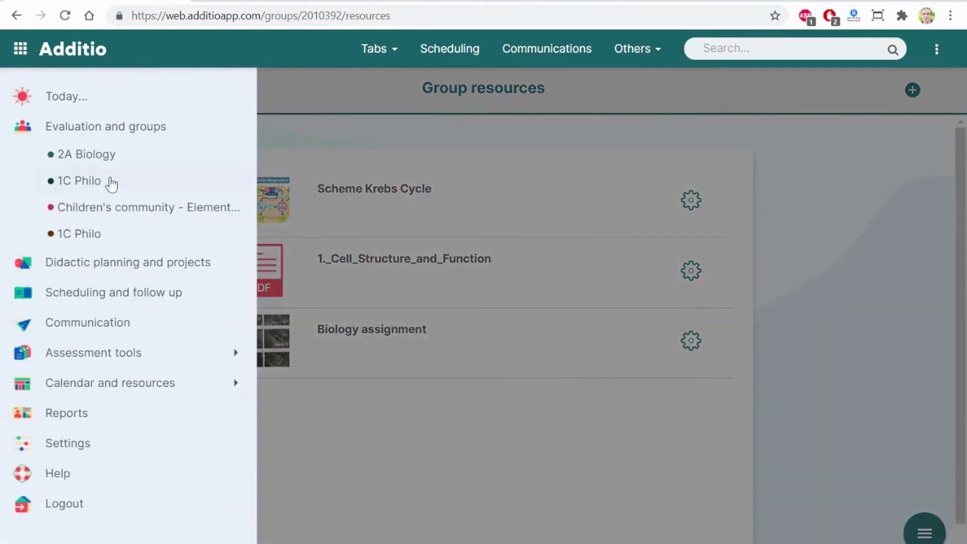
click(106, 158)
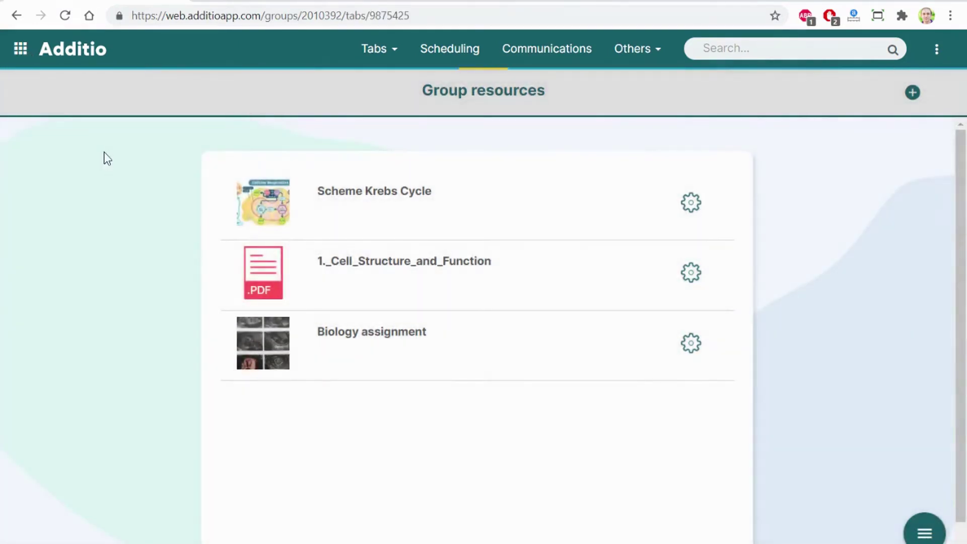